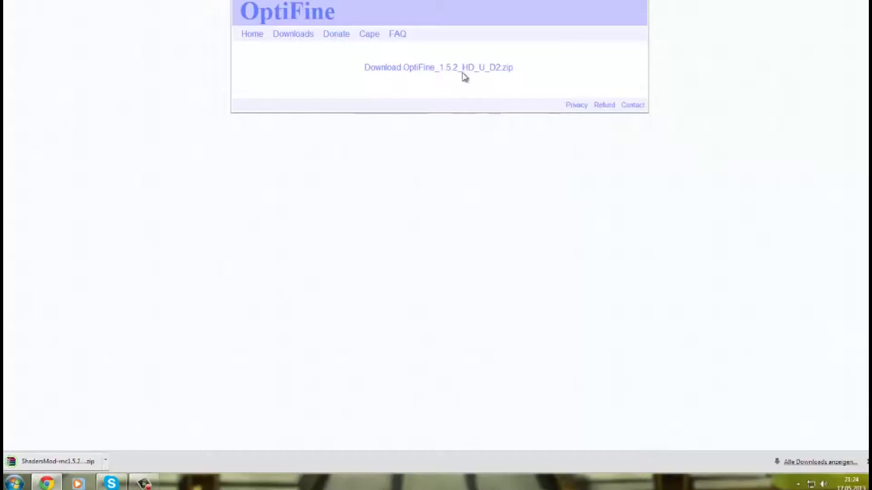
Step: Download OptiFine_1.5.2_HD_U_D2.zip from the OptiFine page
left_click(467, 68)
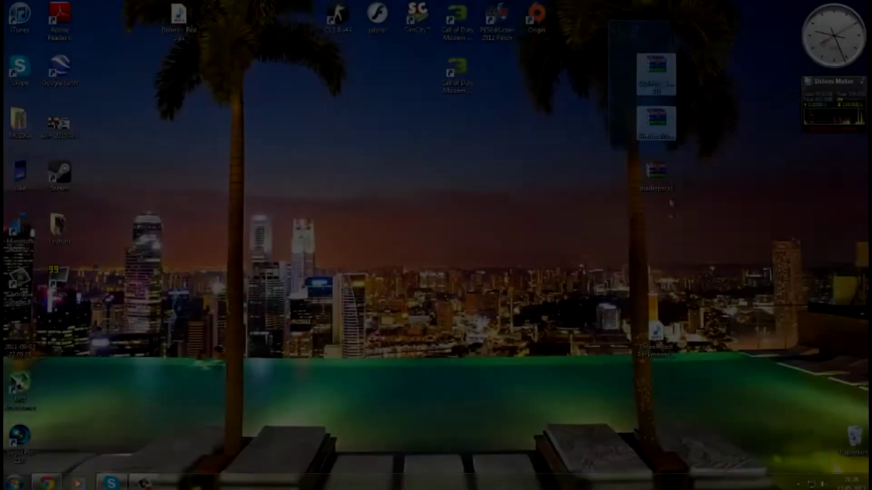
Step: Go to the %appdata% Roaming folder and open the bin folder inside .minecraft
key("super")
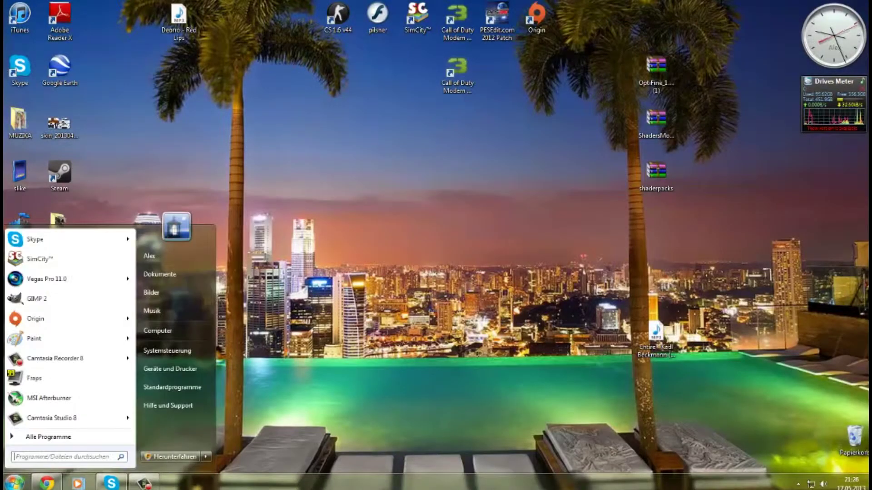
type("%appdata%")
left_click(26, 241)
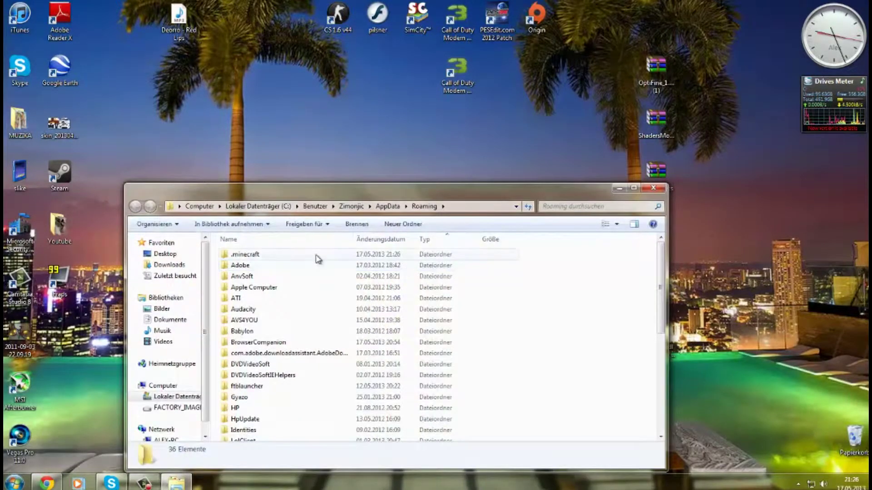
left_click(318, 258)
double_click(318, 258)
double_click(260, 257)
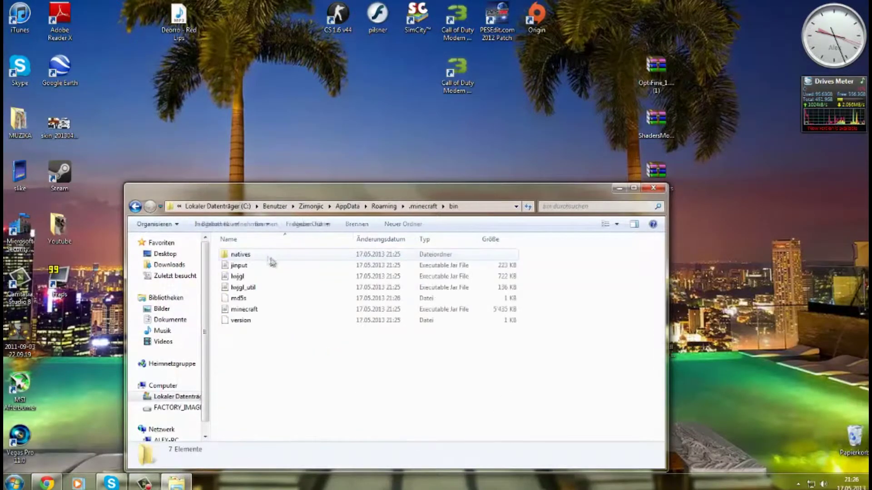
Step: Open minecraft.jar from the bin folder in WinRAR and position its window so the desktop archives are accessible
left_click(239, 310)
right_click(236, 318)
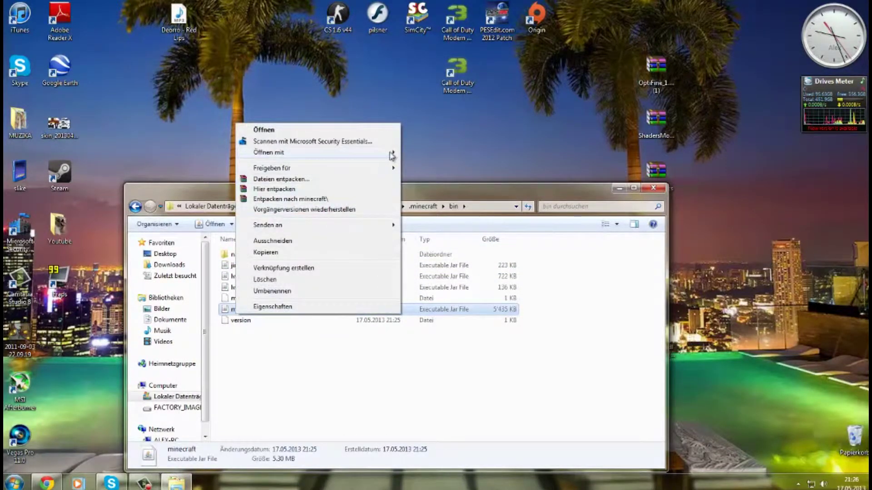
mouse_move(372, 153)
left_click(436, 163)
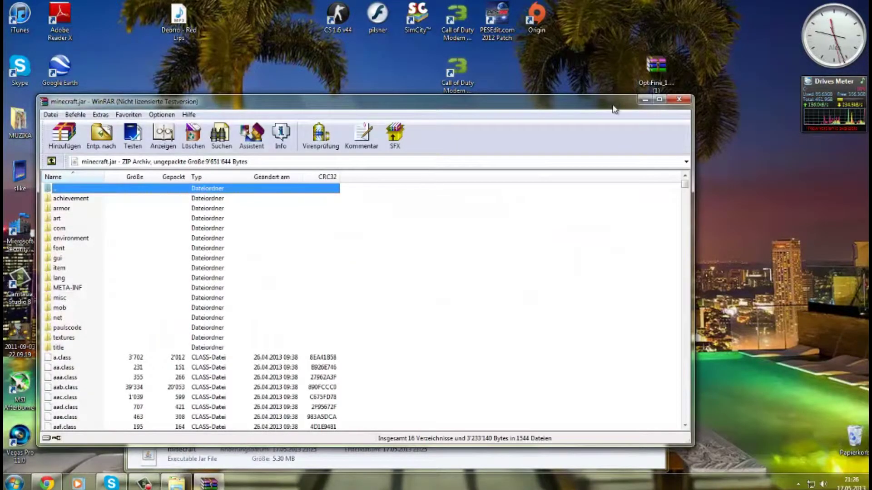
left_click_drag(612, 105, 567, 87)
left_click(353, 262)
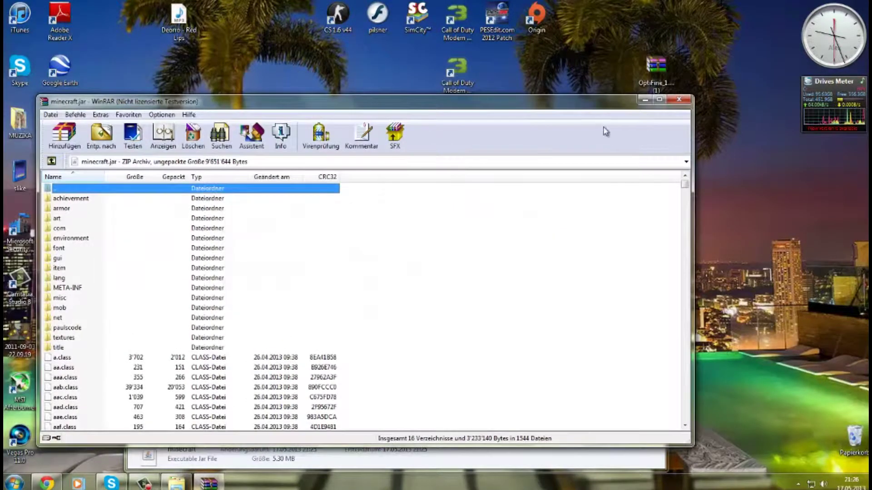
left_click_drag(600, 109, 506, 43)
Step: Open the OptiFine 1.5.2 HD U D2 archive from the desktop and dismiss the licence reminder
left_click(654, 83)
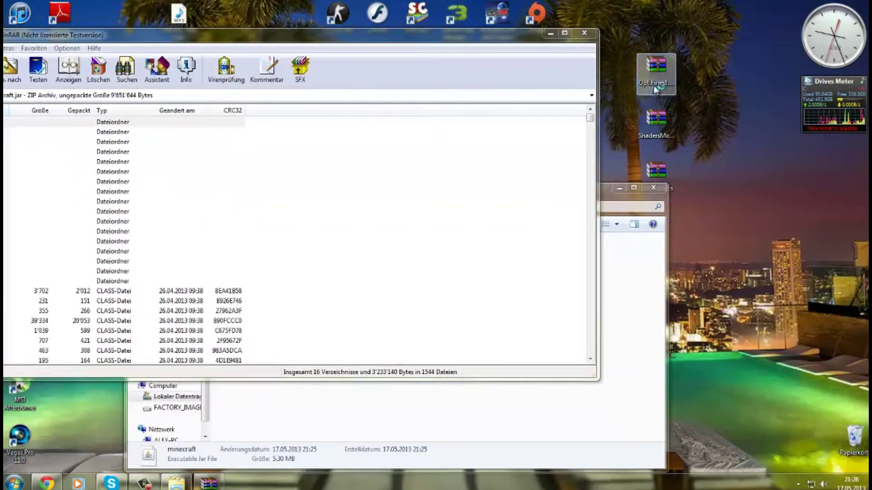
double_click(656, 86)
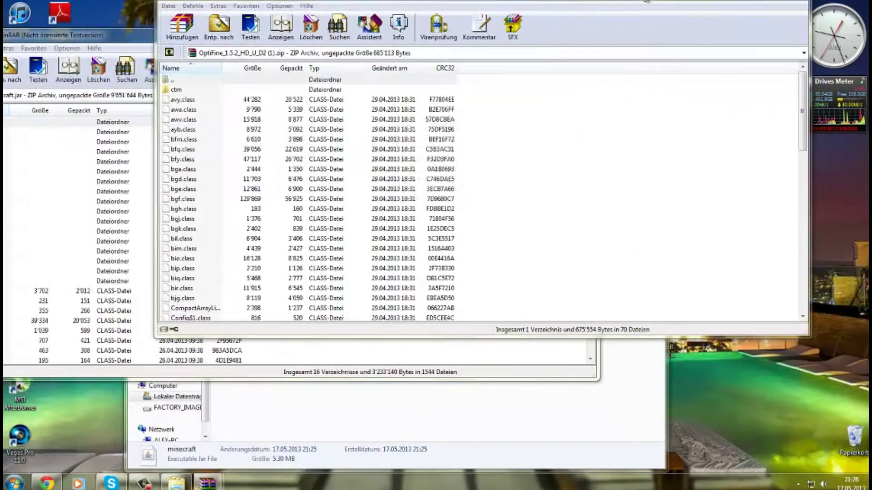
left_click(537, 168)
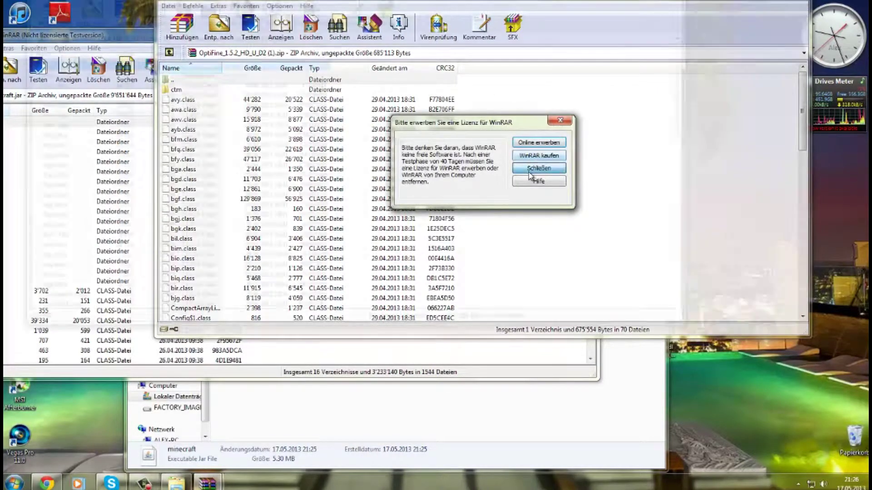
Step: Delete the META-INF folder from minecraft.jar
left_click_drag(28, 38, 186, 54)
left_click(137, 236)
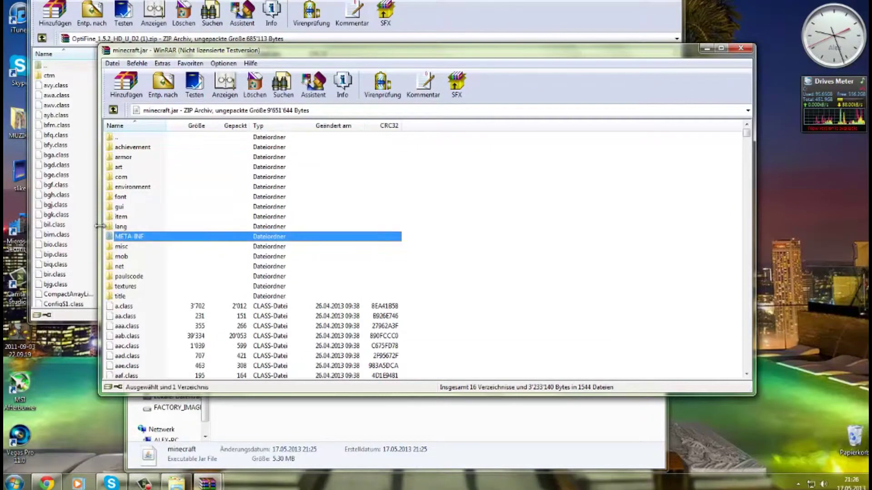
key("Delete")
key("Return")
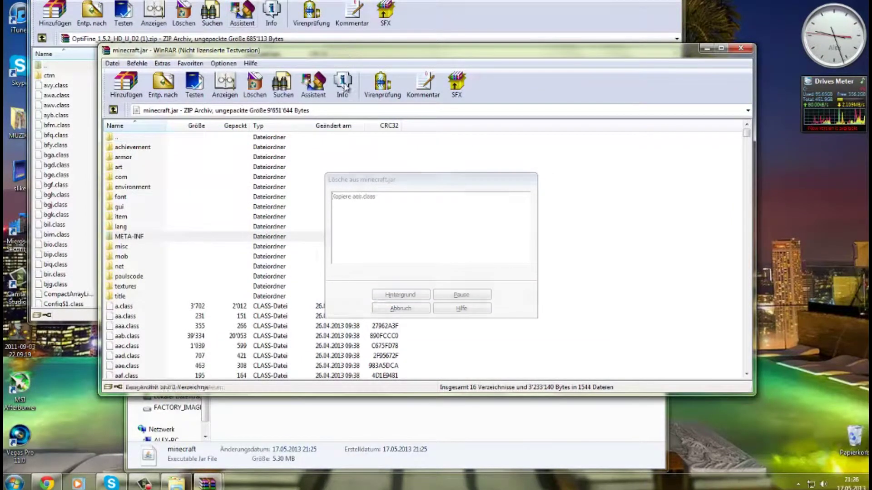
Step: Add all OptiFine archive files to minecraft.jar with the default archive settings, and close the OptiFine archive
left_click_drag(372, 58, 446, 53)
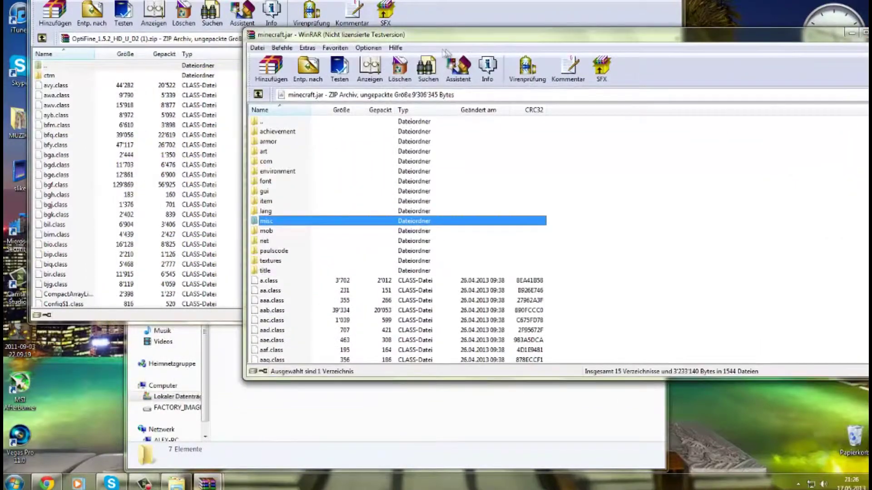
left_click_drag(336, 1, 321, 1)
left_click_drag(327, 82, 217, 257)
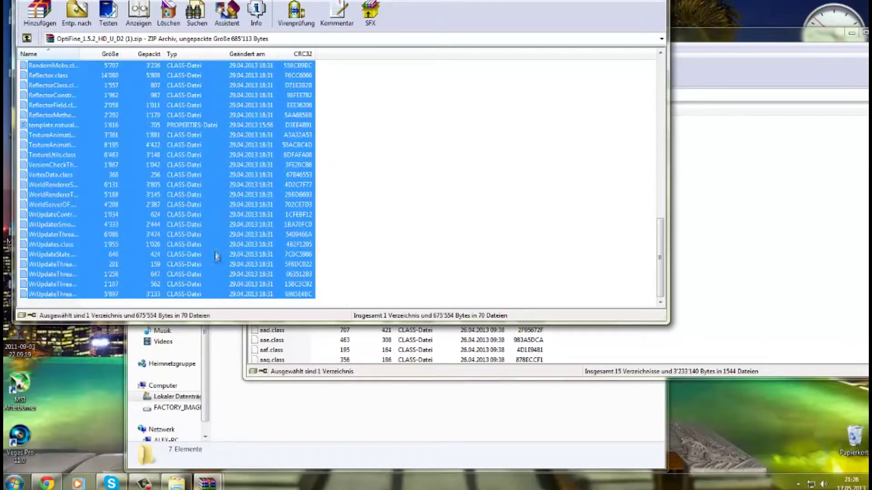
left_click_drag(691, 265, 692, 265)
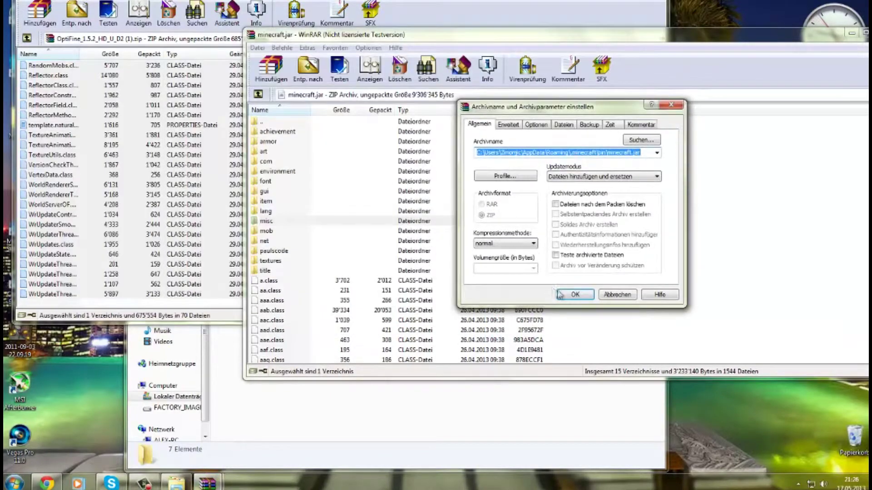
left_click(560, 295)
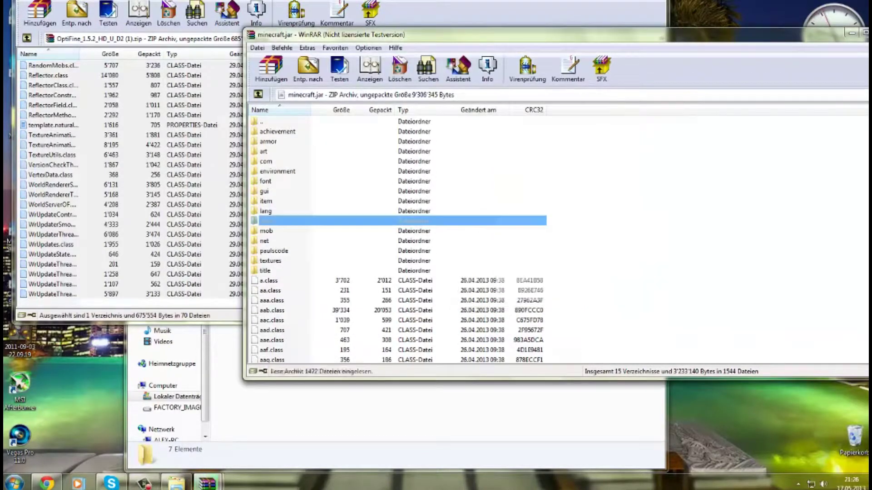
left_click(653, 1)
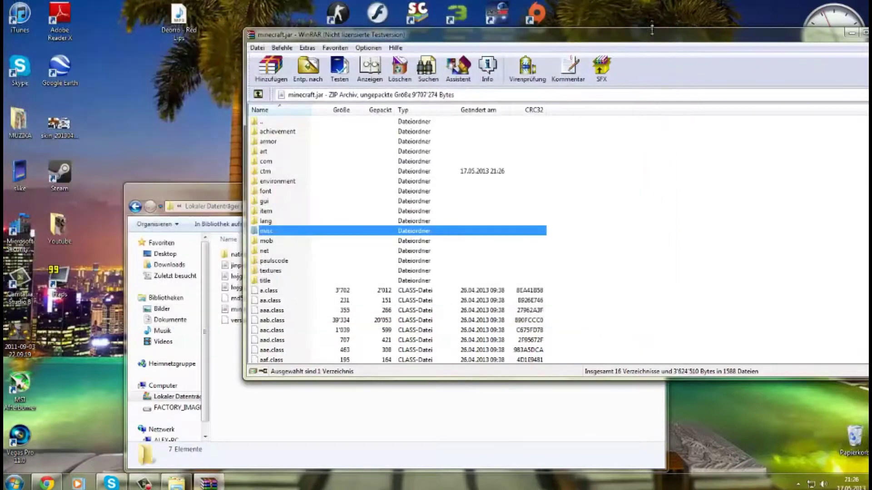
Step: Minimize the bin folder window, open the ShadersMod-mc1.5.2-ofuD2-1.45.2 archive from the desktop and dismiss the licence reminder
left_click_drag(648, 41, 410, 16)
left_click(436, 420)
left_click(619, 188)
left_click_drag(454, 9, 382, 16)
left_click(660, 125)
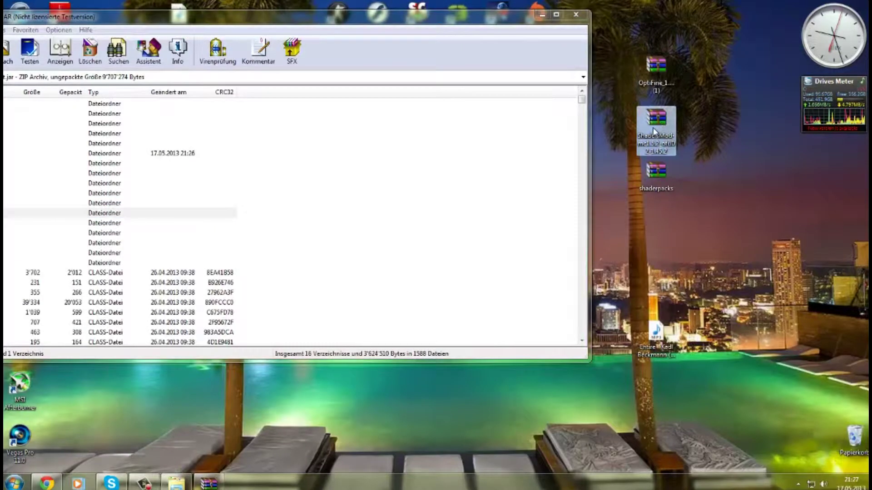
double_click(652, 128)
left_click_drag(416, 2, 603, 11)
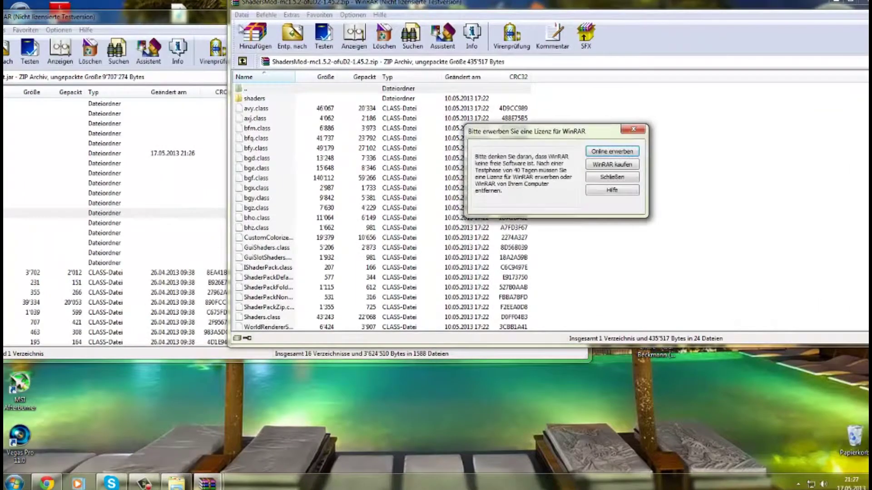
left_click(620, 177)
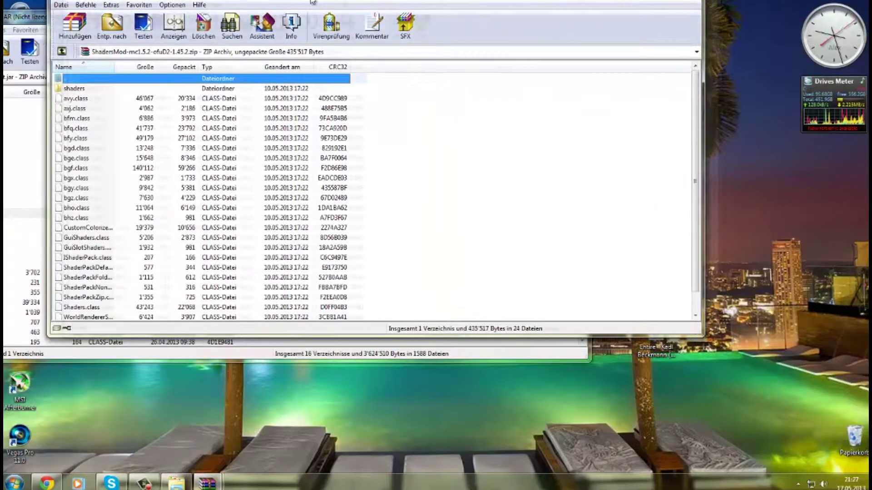
Step: Add all ShadersMod archive files to minecraft.jar with the default archive settings, and close the ShadersMod archive
left_click_drag(207, 1, 541, 15)
left_click(220, 25)
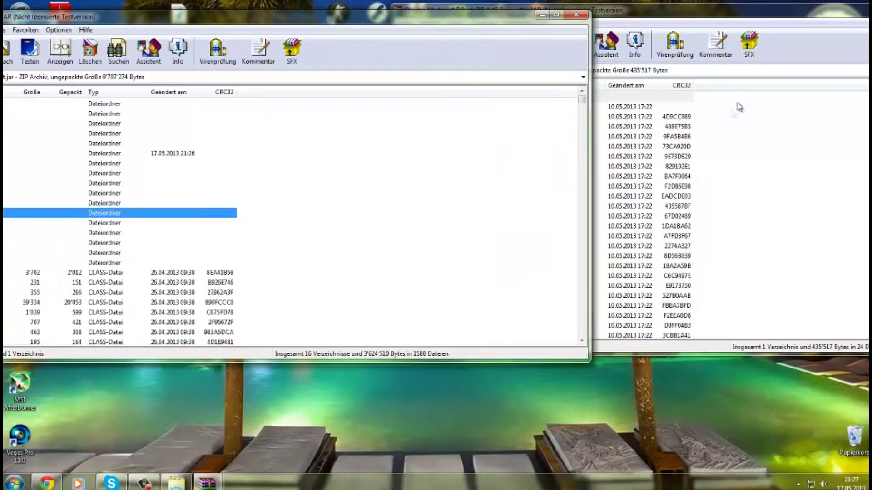
left_click(715, 118)
left_click_drag(705, 113, 603, 377)
left_click_drag(376, 240, 336, 241)
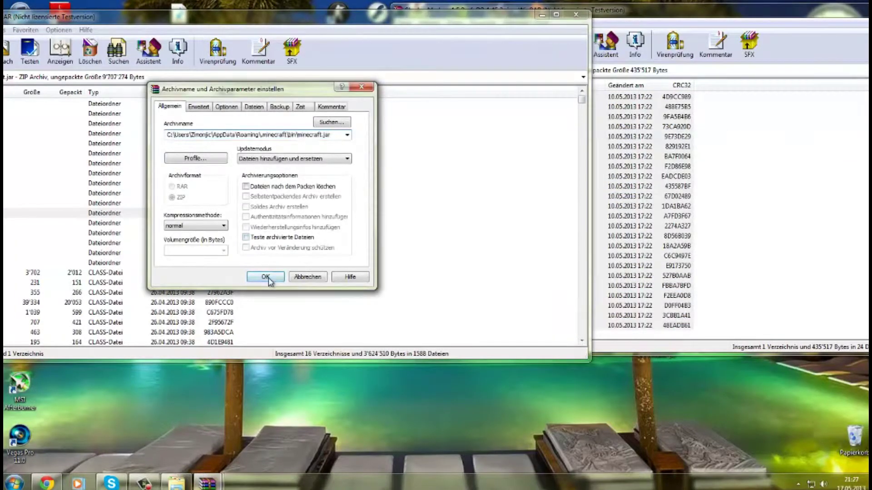
left_click(267, 277)
left_click(836, 13)
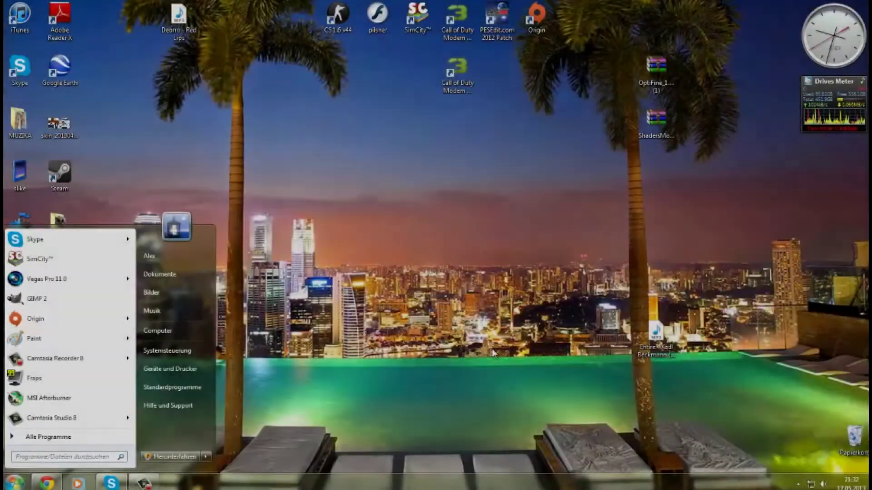
Step: Go to %appdata%, open the shaderpacks folder inside .minecraft, and position its window clear of the desktop archives
type("%appdata%")
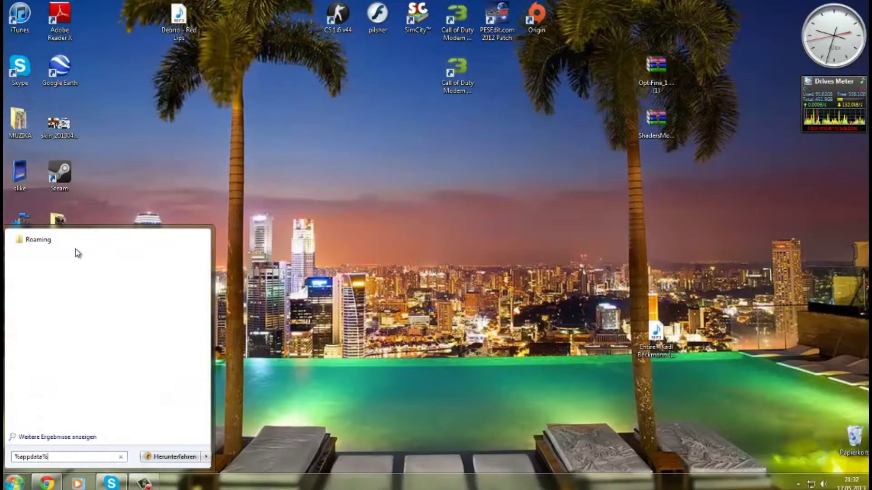
left_click(77, 242)
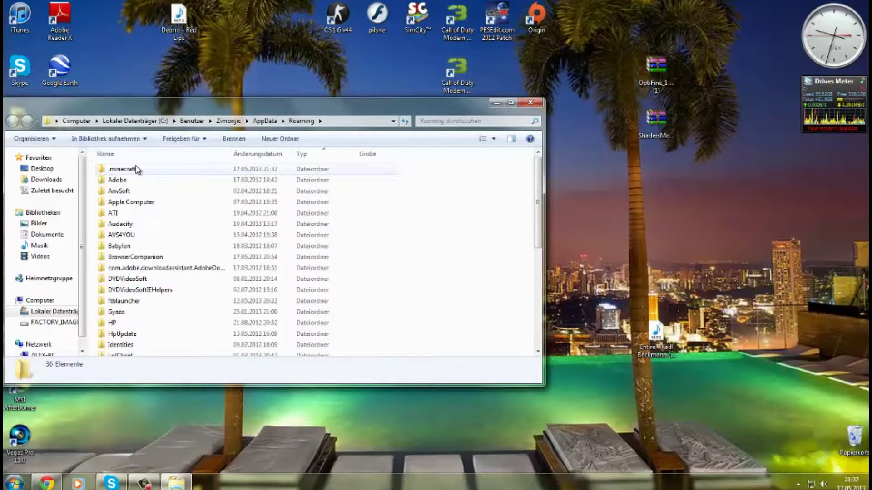
double_click(136, 170)
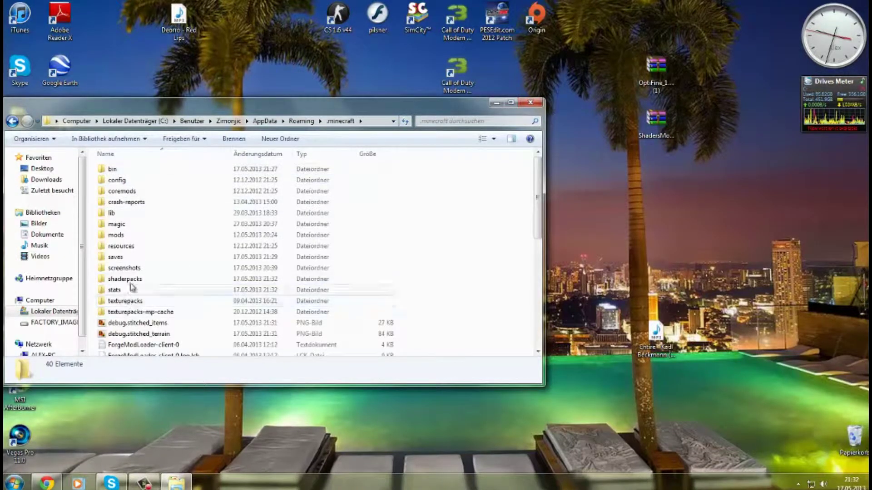
double_click(126, 280)
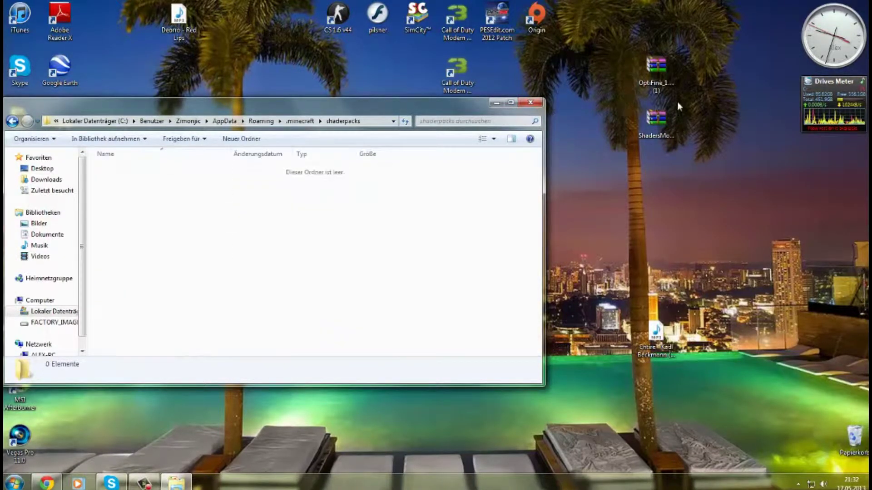
left_click_drag(458, 107, 538, 477)
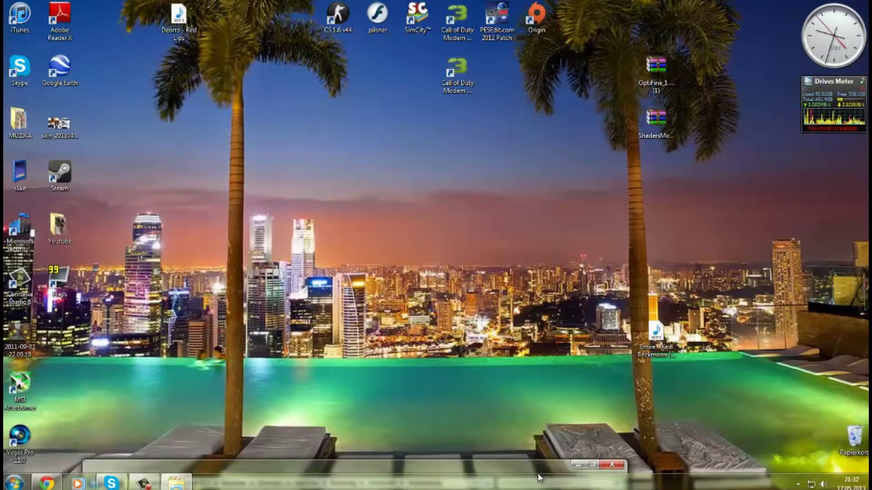
left_click_drag(537, 474, 592, 172)
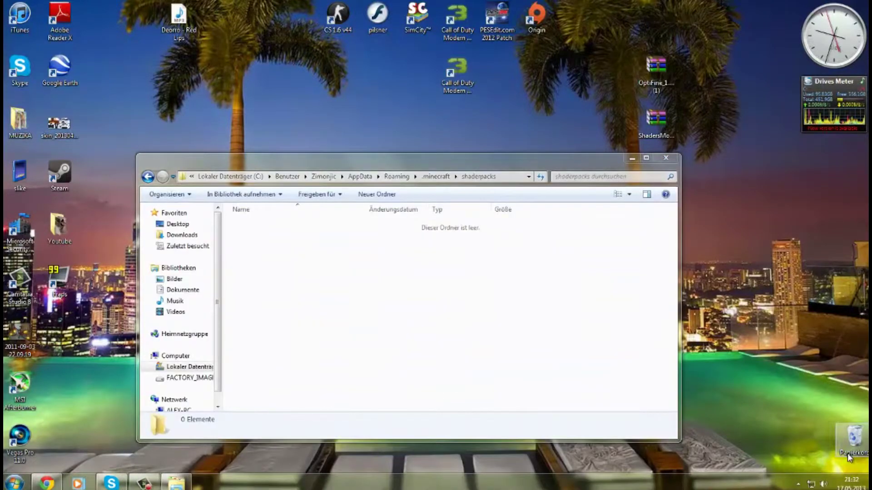
Step: Restore the shaderpacks ZIP archive from the recycle bin to the desktop and close the recycle bin
double_click(852, 438)
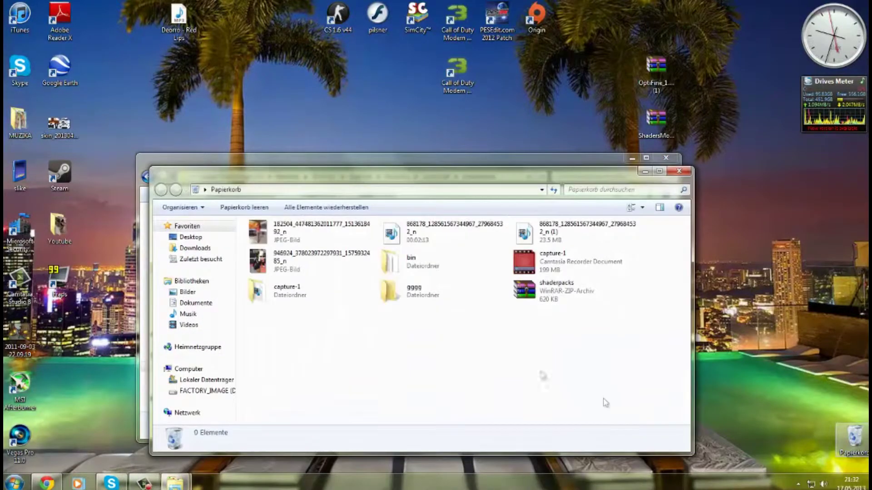
left_click(550, 295)
left_click_drag(558, 290, 584, 86)
left_click(679, 171)
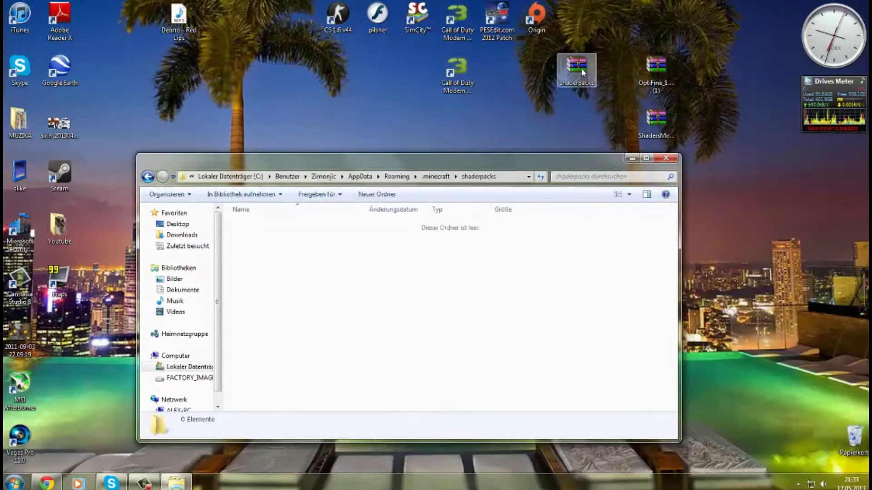
Step: Open the shaderpacks ZIP archive and extract its shaders folder and all shader pack ZIPs into the .minecraft shaderpacks folder
double_click(577, 68)
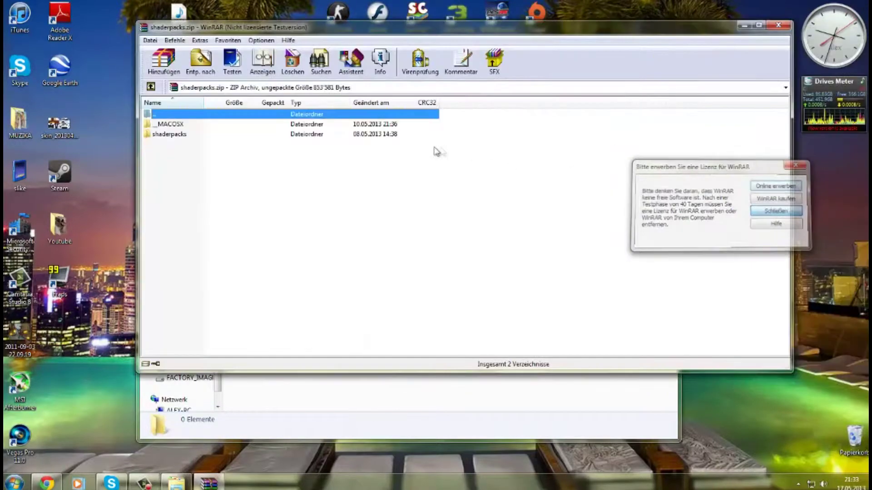
left_click(772, 211)
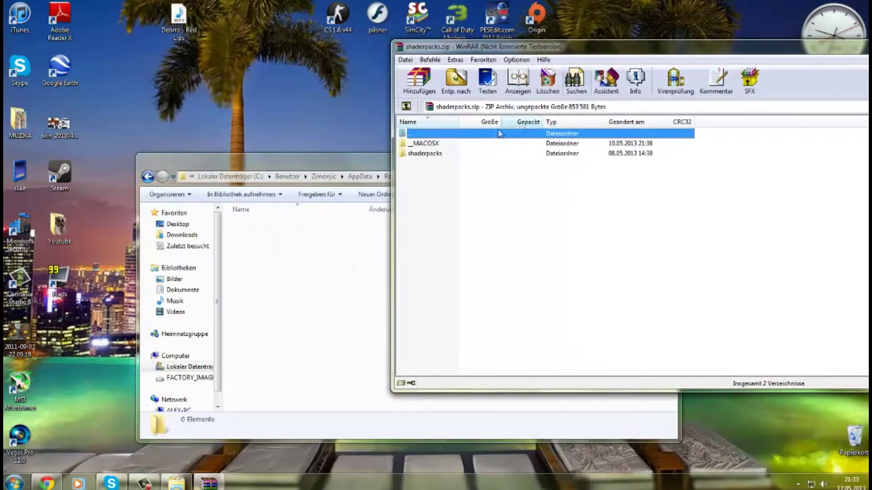
double_click(431, 153)
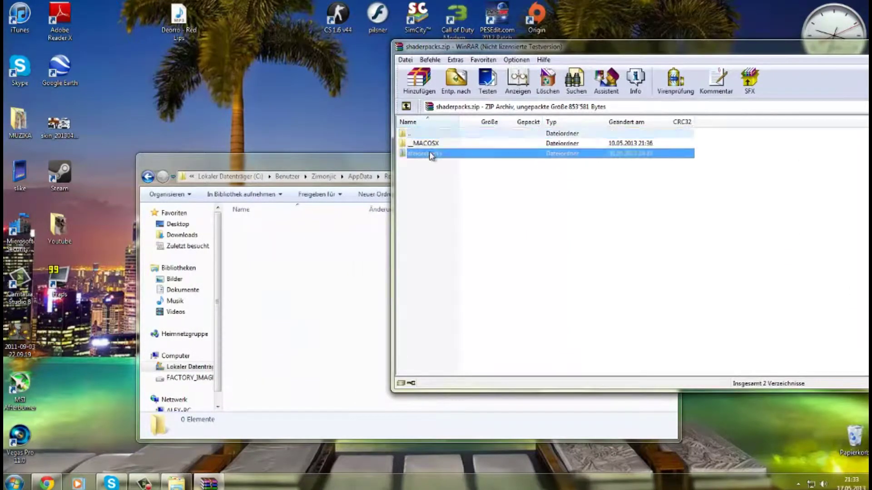
left_click_drag(721, 323, 392, 236)
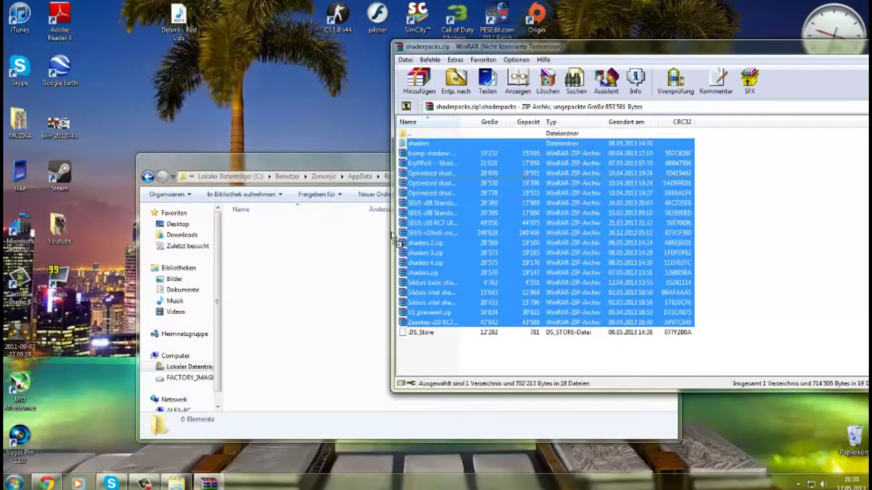
left_click_drag(308, 276, 308, 278)
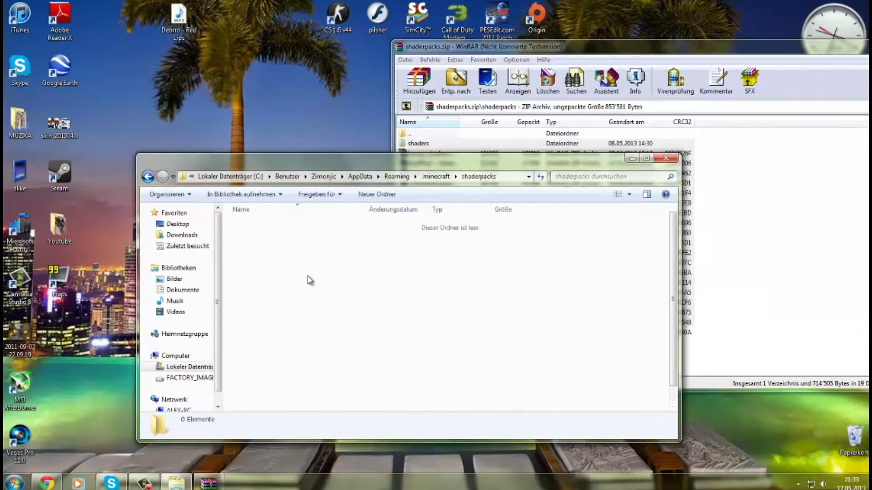
left_click(646, 287)
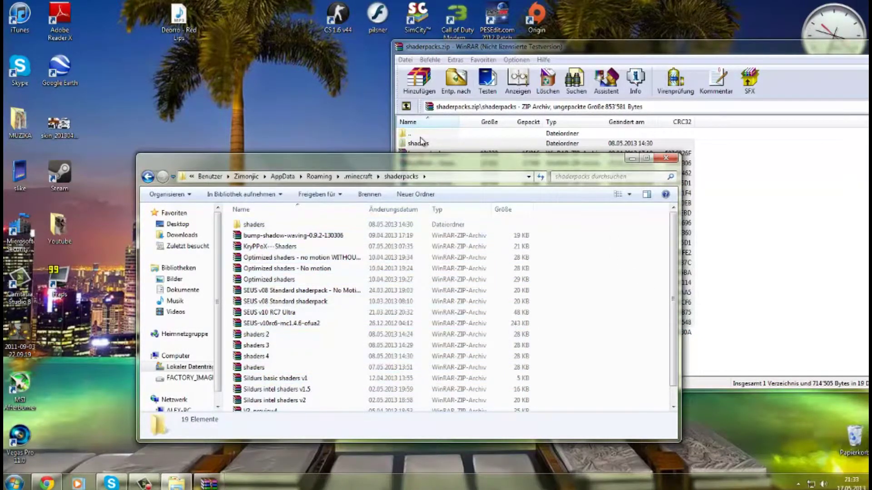
Step: Extract everything from the archive's __MACOSX\shaderpacks folder into the .minecraft shaderpacks folder as well
double_click(420, 135)
double_click(436, 145)
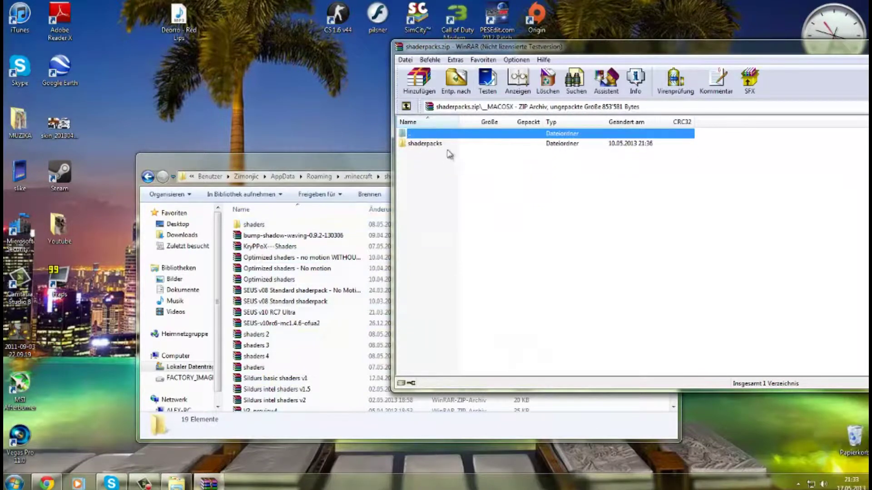
double_click(447, 145)
left_click_drag(791, 247, 530, 153)
left_click_drag(732, 265, 597, 210)
left_click_drag(774, 288, 348, 341)
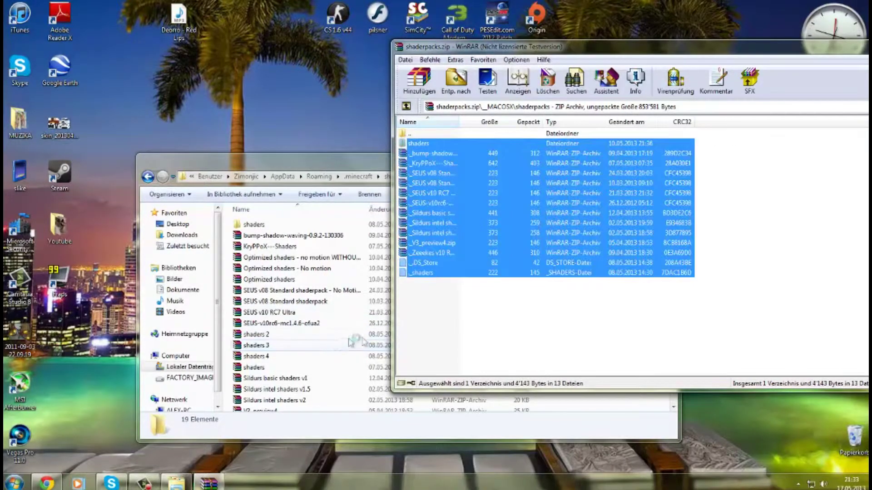
left_click(724, 302)
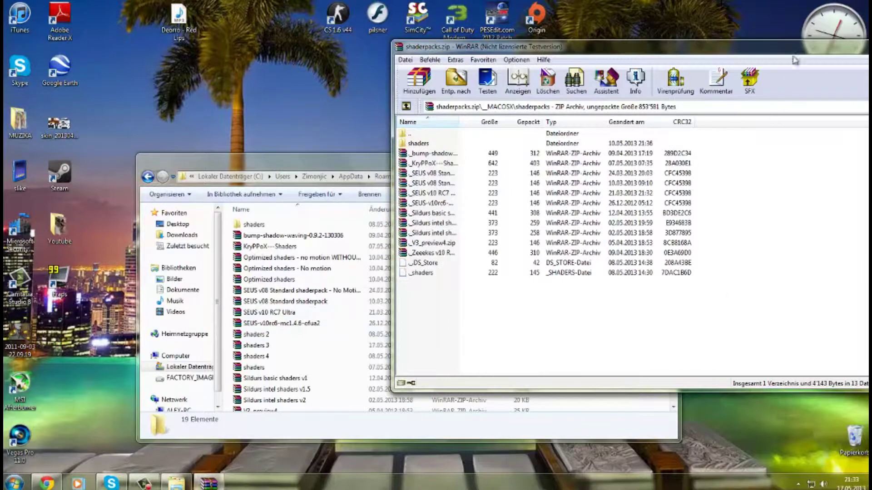
Step: Close the shaderpacks archive and the .minecraft shaderpacks folder window
left_click_drag(826, 49, 525, 105)
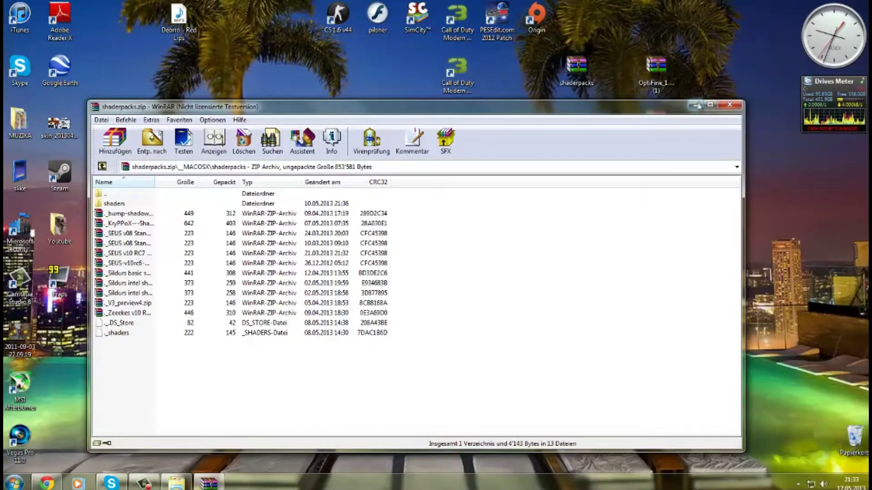
left_click(729, 100)
left_click(666, 159)
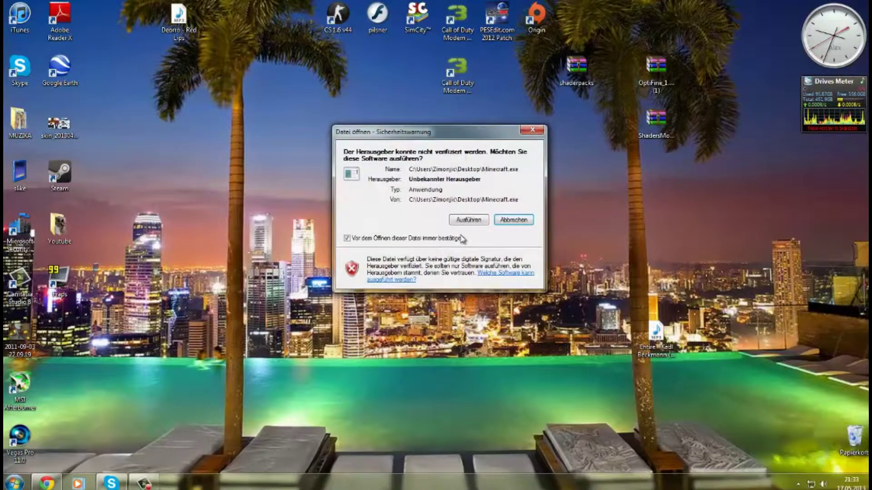
Step: Allow Minecraft.exe to run, log in through the launcher and load the singleplayer world "shader"
left_click(469, 221)
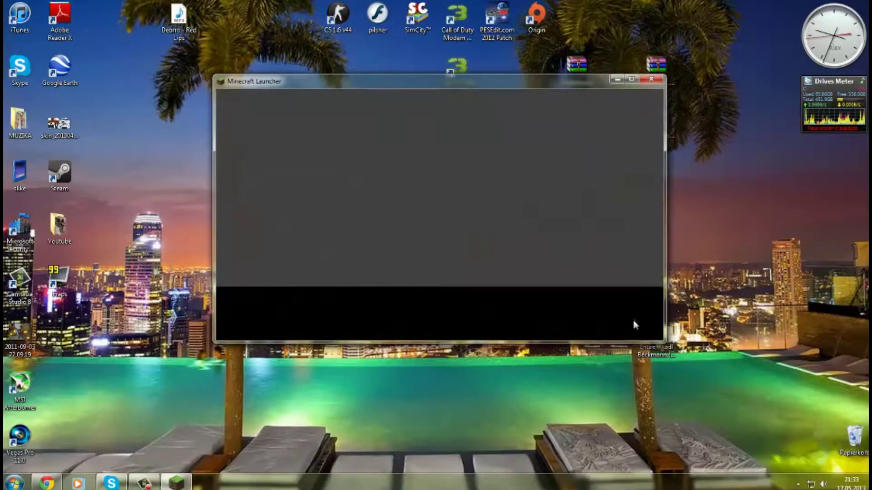
left_click(640, 317)
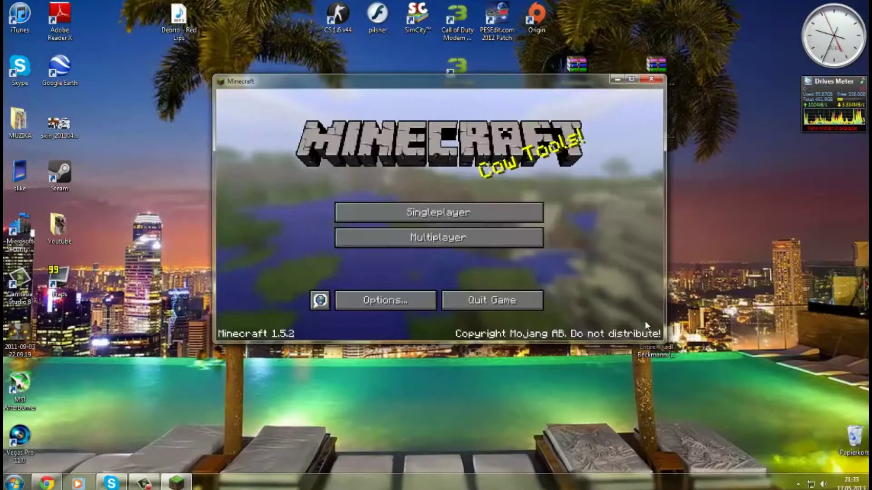
left_click(518, 212)
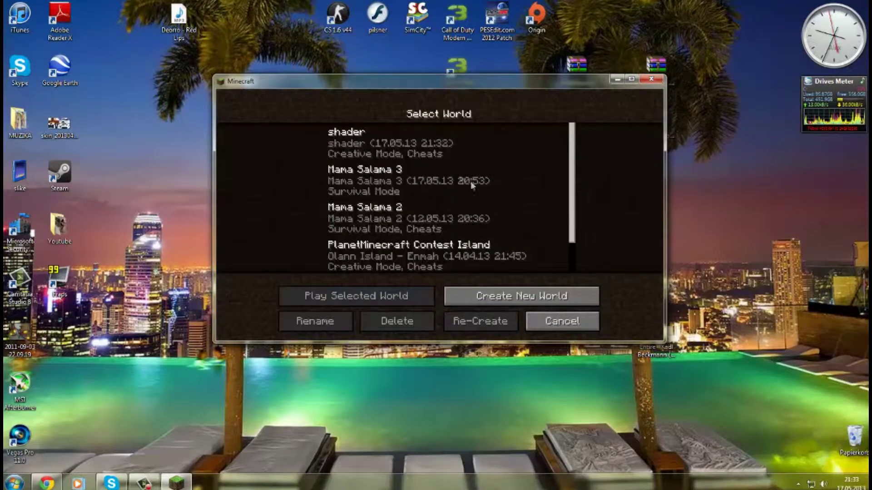
double_click(421, 137)
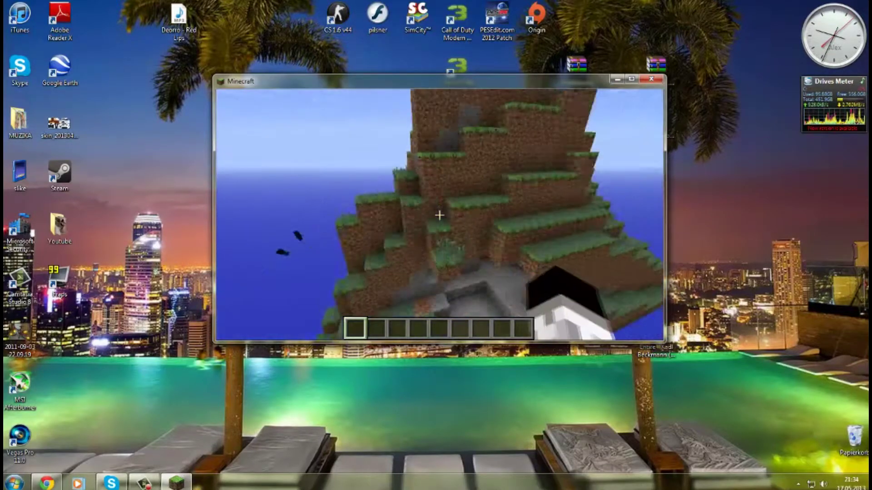
Step: Activate the shader pack "Optimized shaders - No motion.zip" in the game's shader options and return to the world
key("Escape")
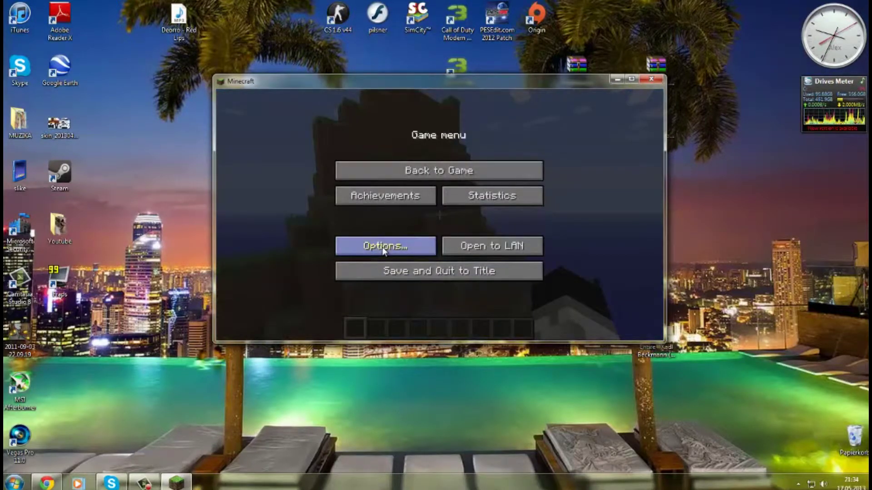
left_click(383, 246)
left_click(398, 262)
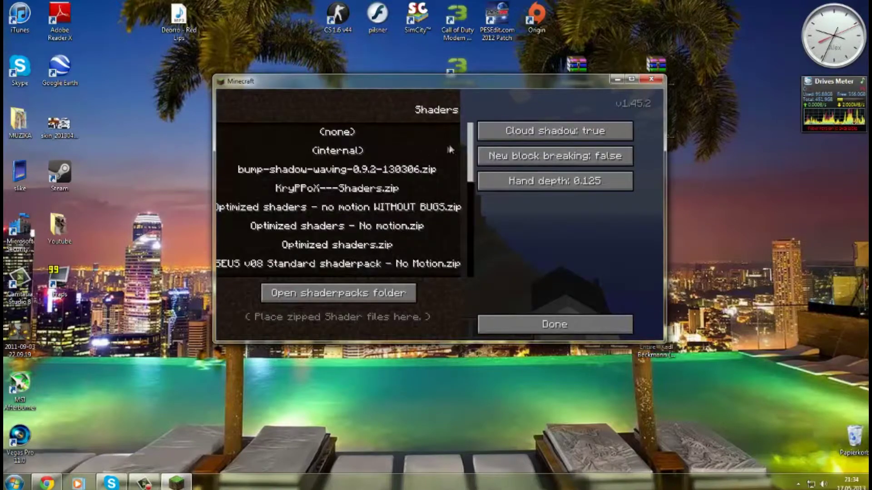
mouse_move(470, 153)
left_mouse_down()
mouse_move(469, 193)
mouse_move(471, 168)
left_mouse_up()
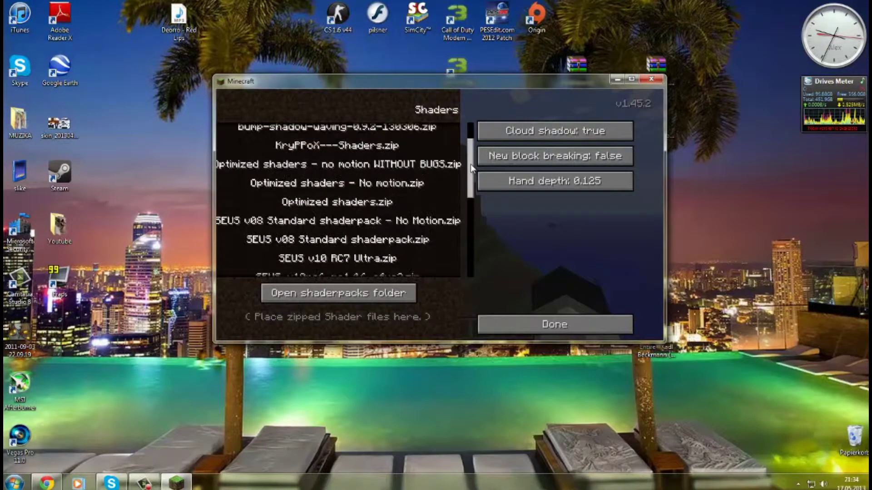
left_click(389, 187)
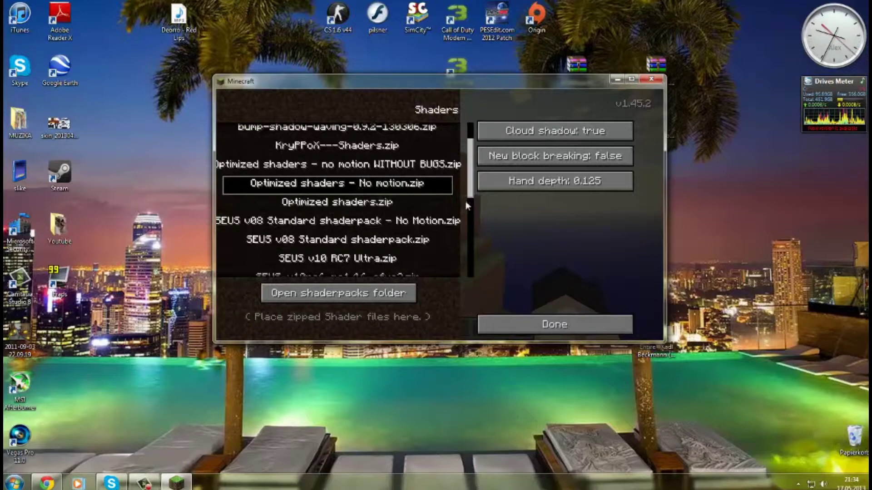
left_click(555, 328)
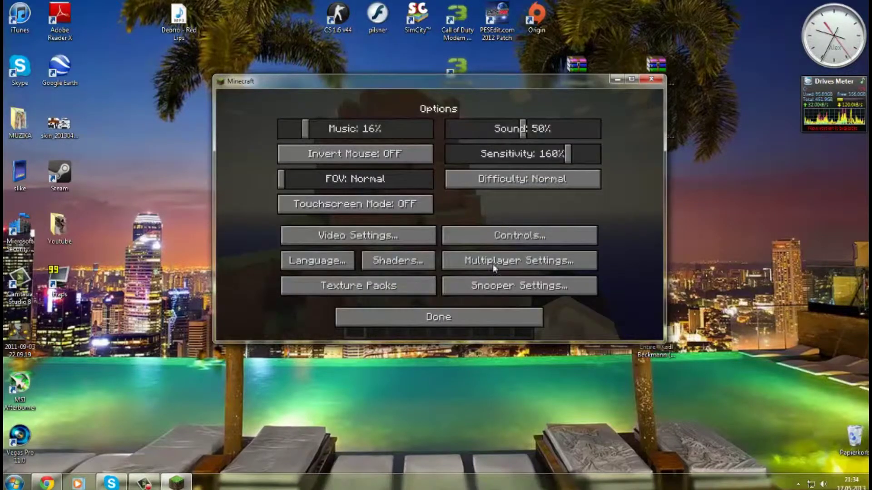
left_click(473, 321)
left_click(464, 172)
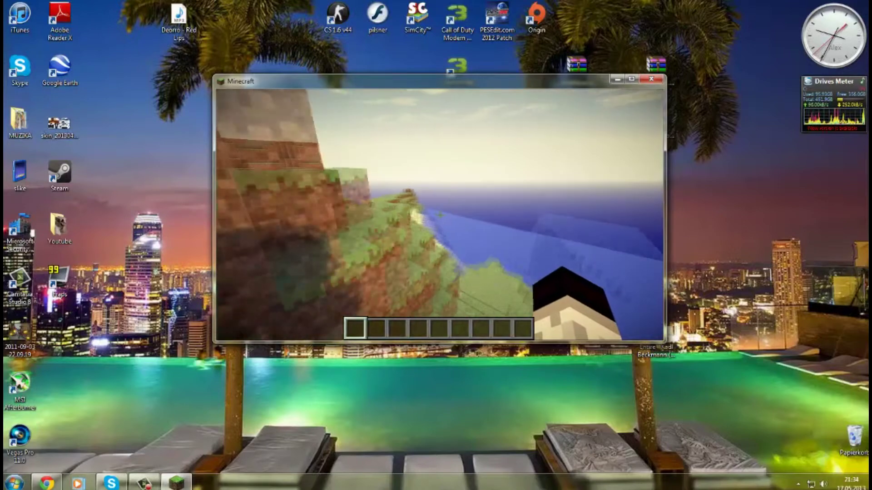
Step: Switch the shader pack to "Sildurs intel shaders v1.5.zip" and return to the world
key("Escape")
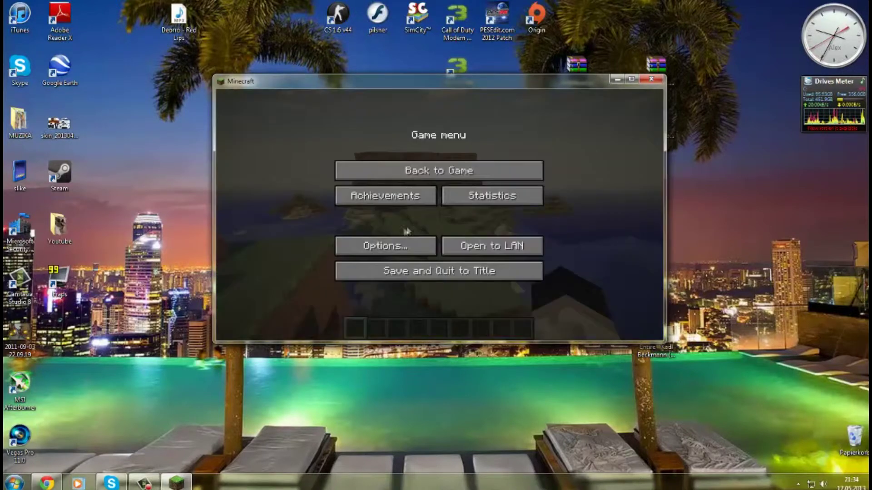
left_click(397, 247)
left_click(405, 262)
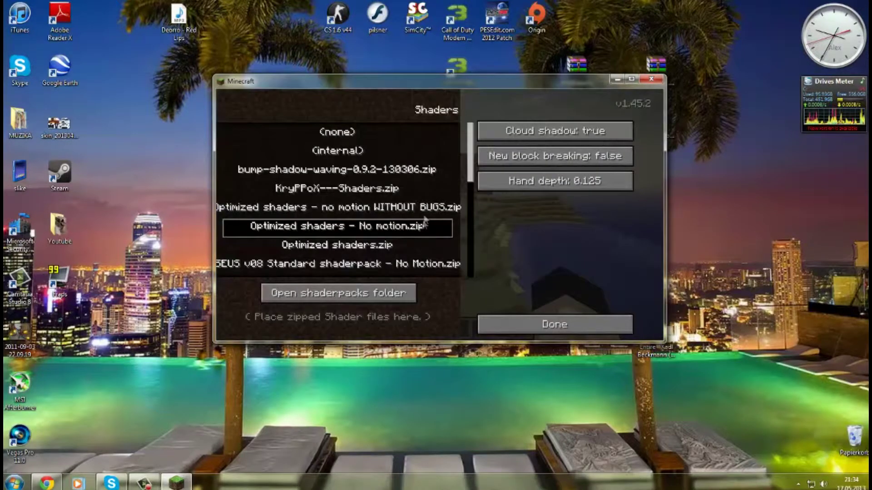
left_click_drag(472, 159, 472, 223)
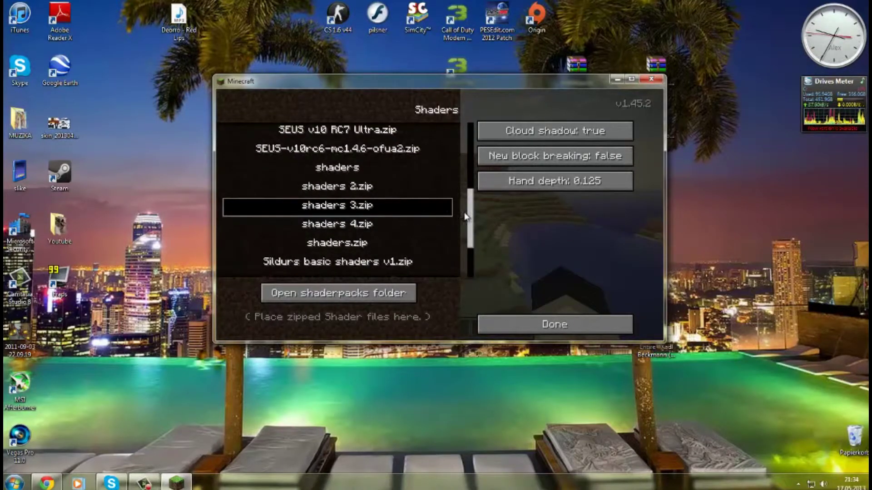
left_click_drag(467, 212, 473, 162)
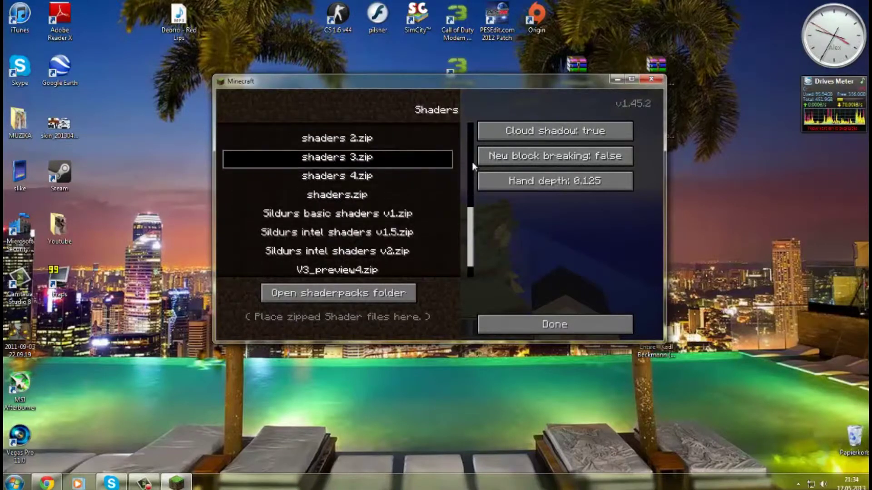
left_click(379, 246)
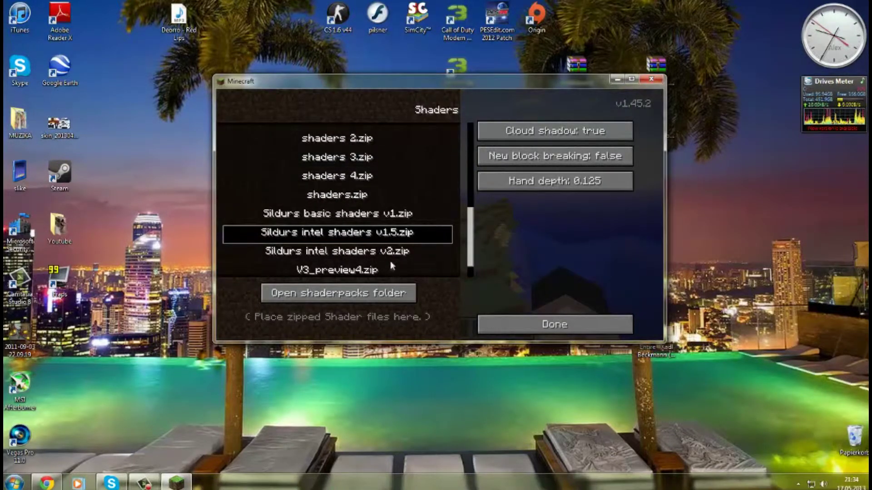
left_click(508, 323)
left_click(476, 320)
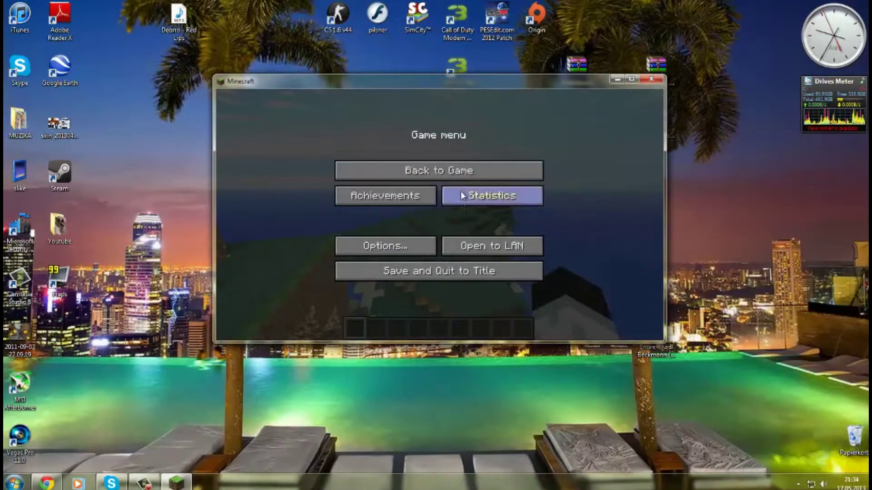
left_click(459, 171)
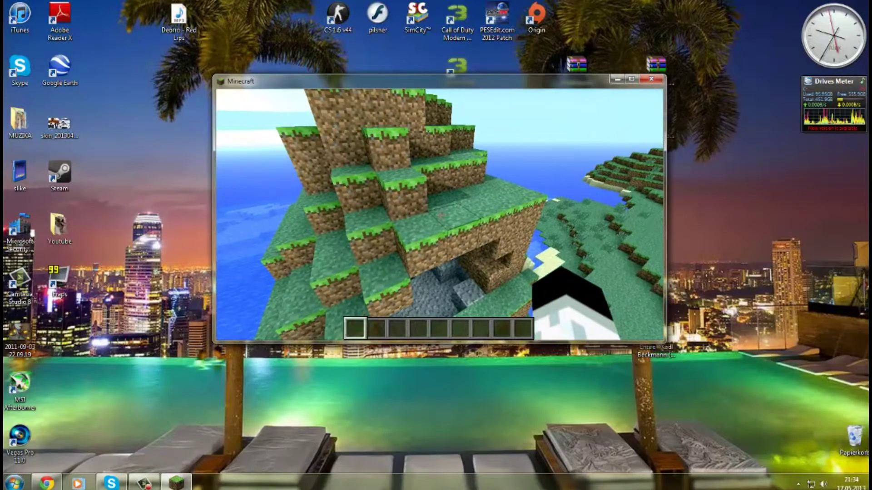